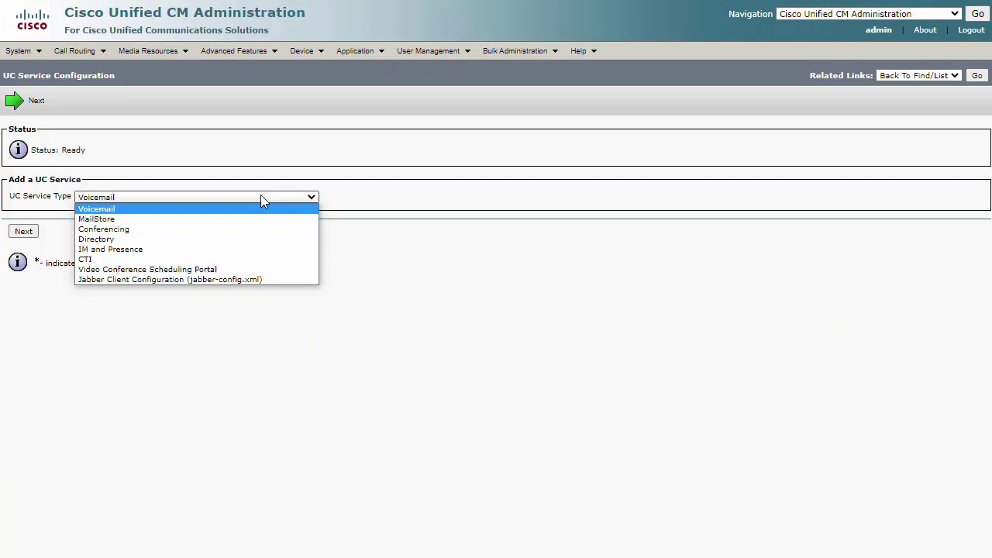
# Start a new UC service of type Directory and set its product type to Enhanced Directory.
pyautogui.click(270, 240)
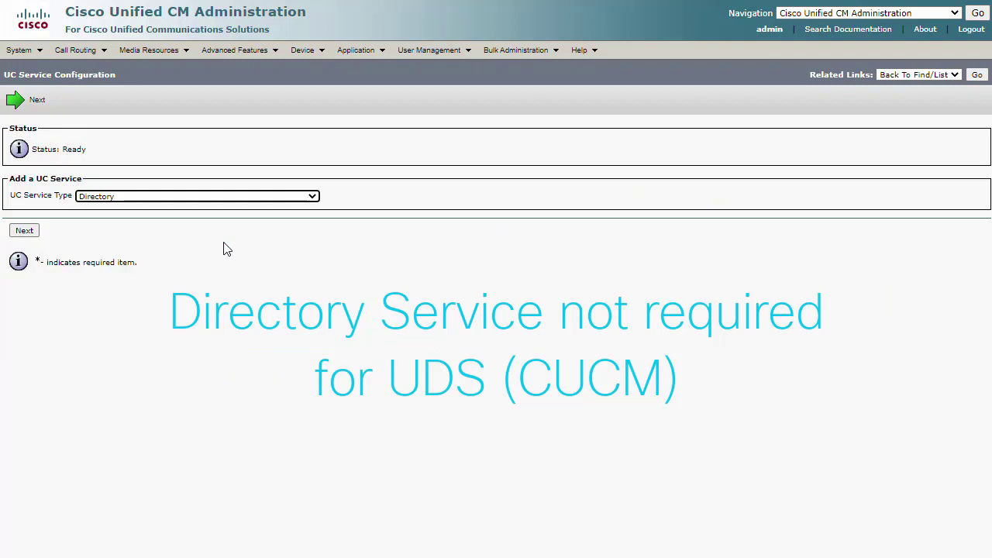
pyautogui.click(26, 234)
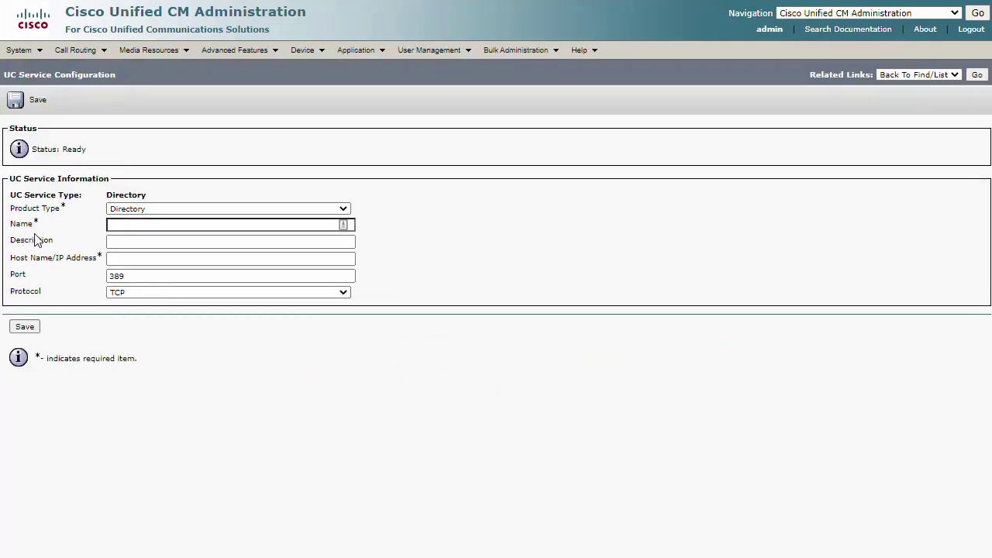
pyautogui.click(166, 210)
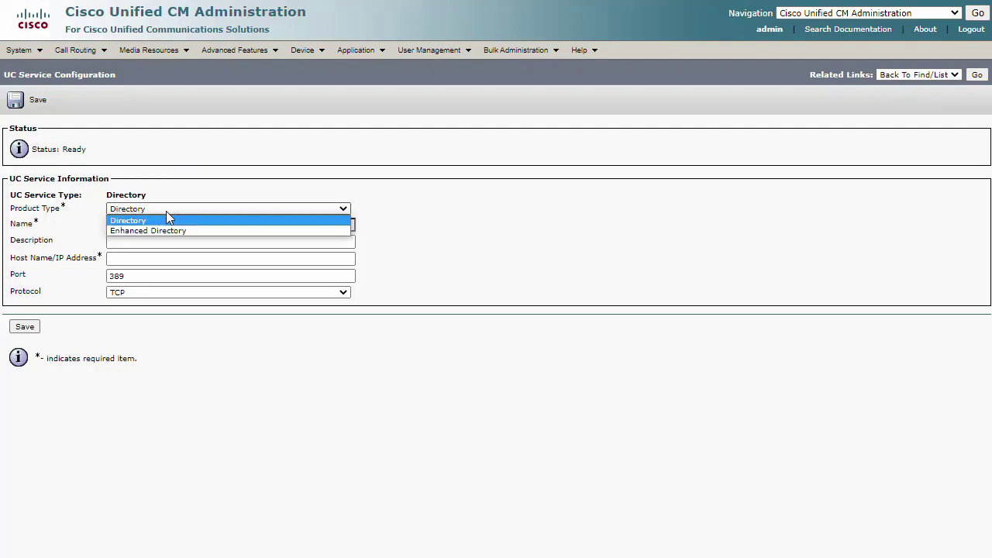
pyautogui.click(165, 231)
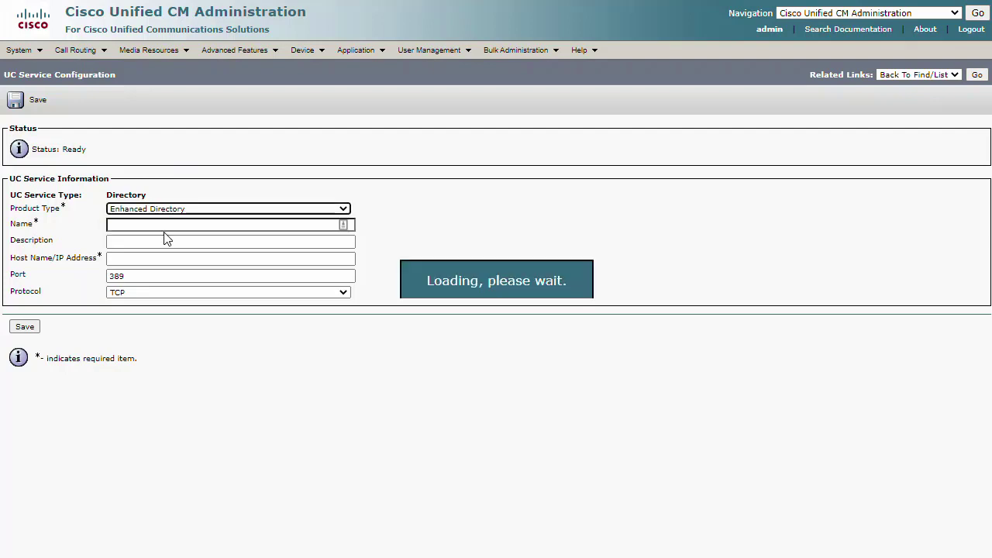
# Name the directory service AD 2012 and set its host name to btaddns.jedidad.com.
pyautogui.click(155, 227)
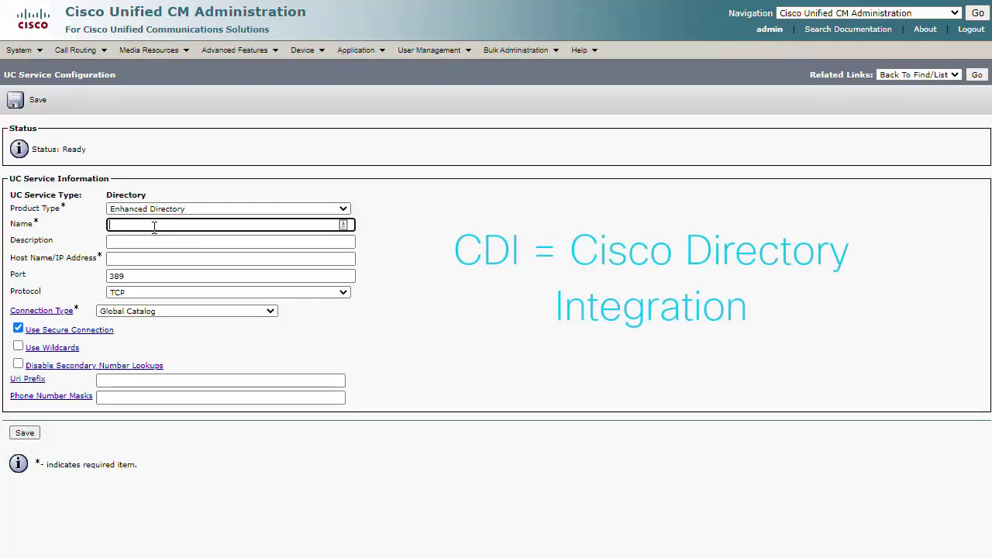
pyautogui.write('AD 2012')
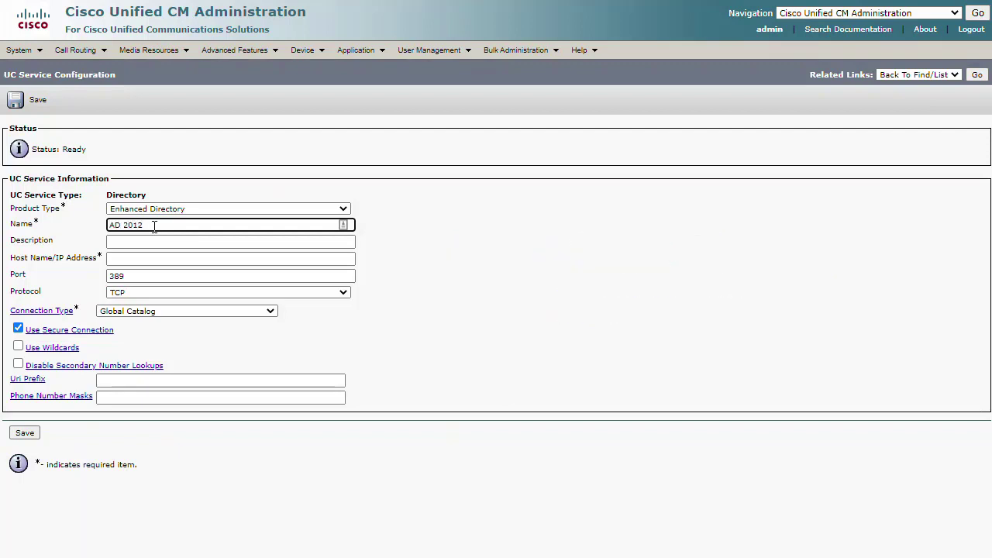
pyautogui.click(153, 258)
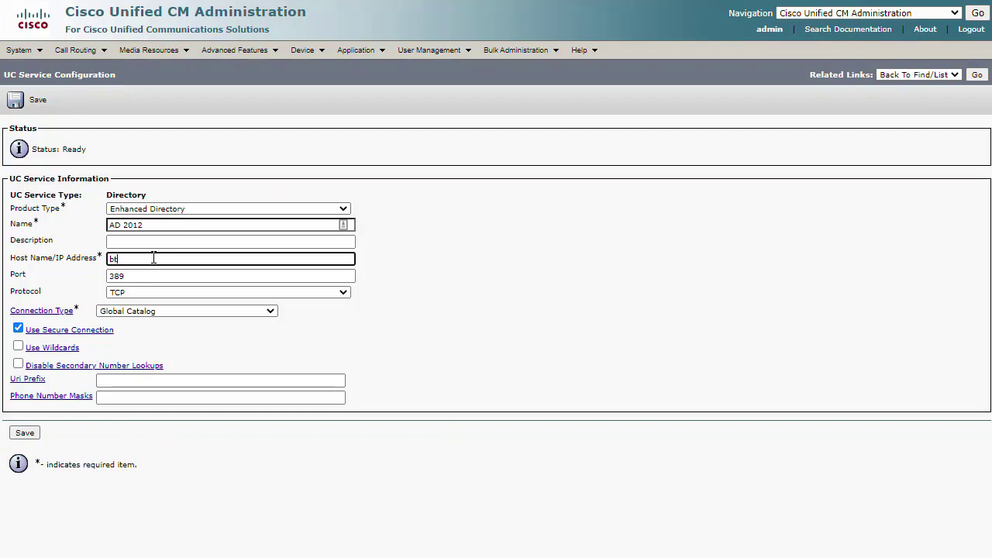
pyautogui.write('btaddns.jegd')
pyautogui.write('dad.com')
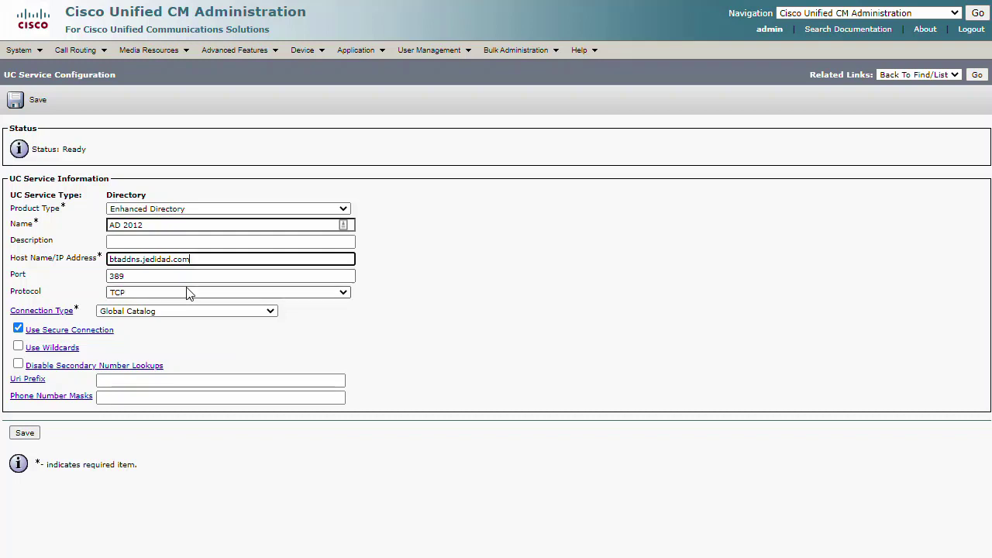
# Set the directory service's port to 3268 and save the service.
pyautogui.click(184, 277)
pyautogui.press('BackSpace')
pyautogui.press('BackSpace')
pyautogui.press('BackSpace')
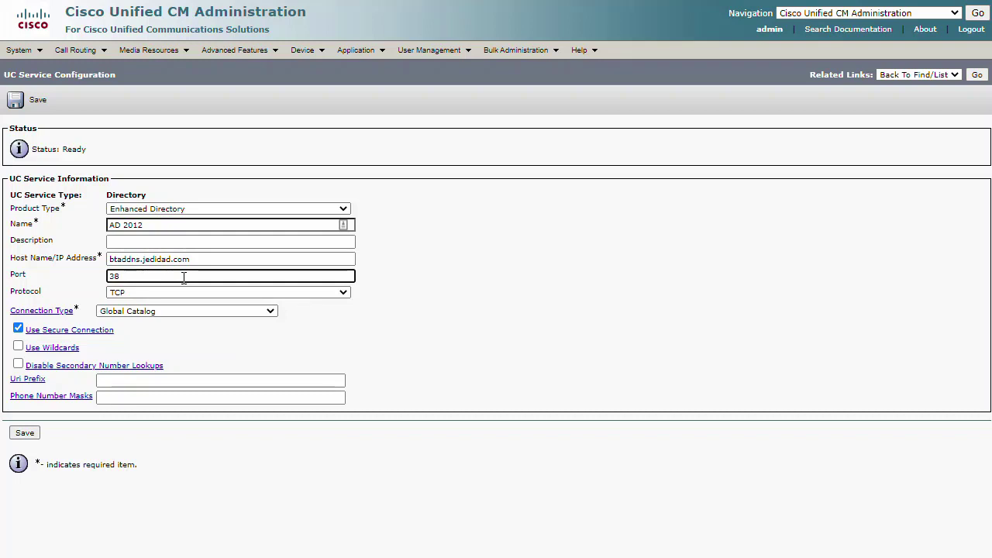
pyautogui.write('3268')
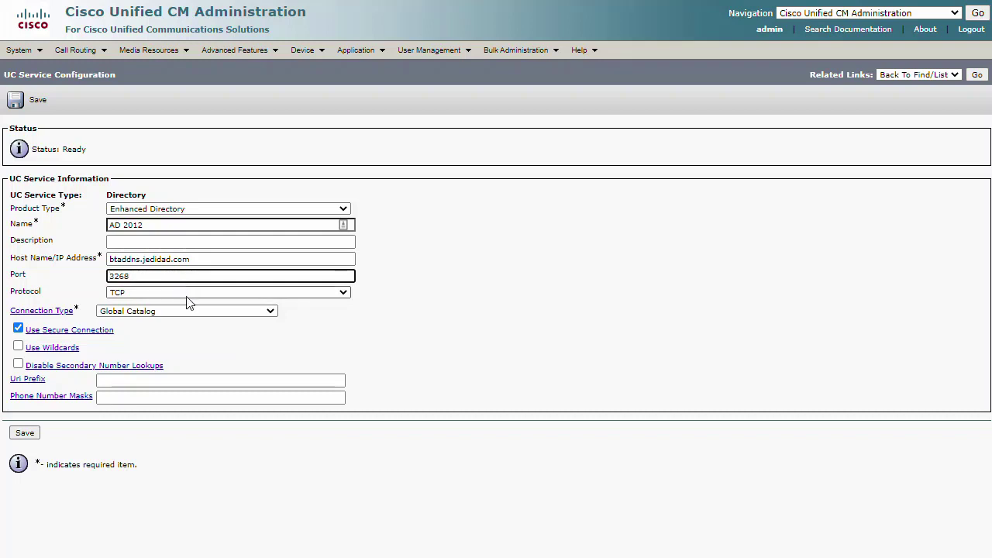
pyautogui.click(26, 372)
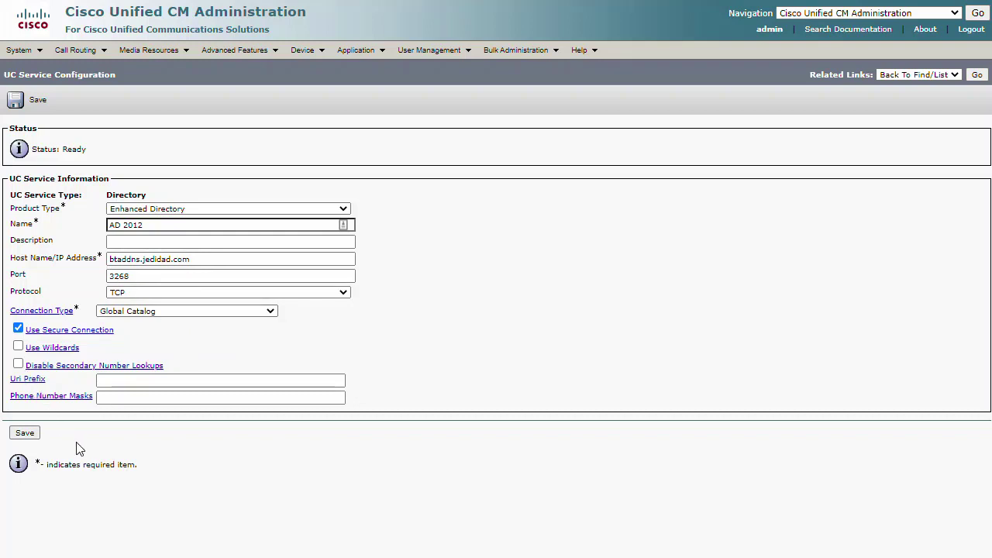
pyautogui.click(25, 434)
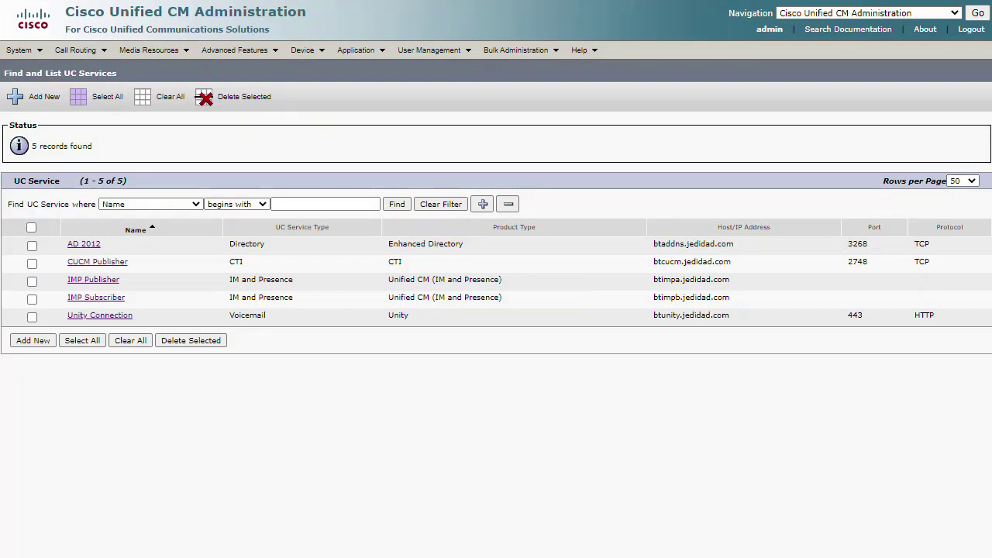
# Add a service profile named Jabber Service Default and make it the system's default service profile.
pyautogui.moveTo(454, 51)
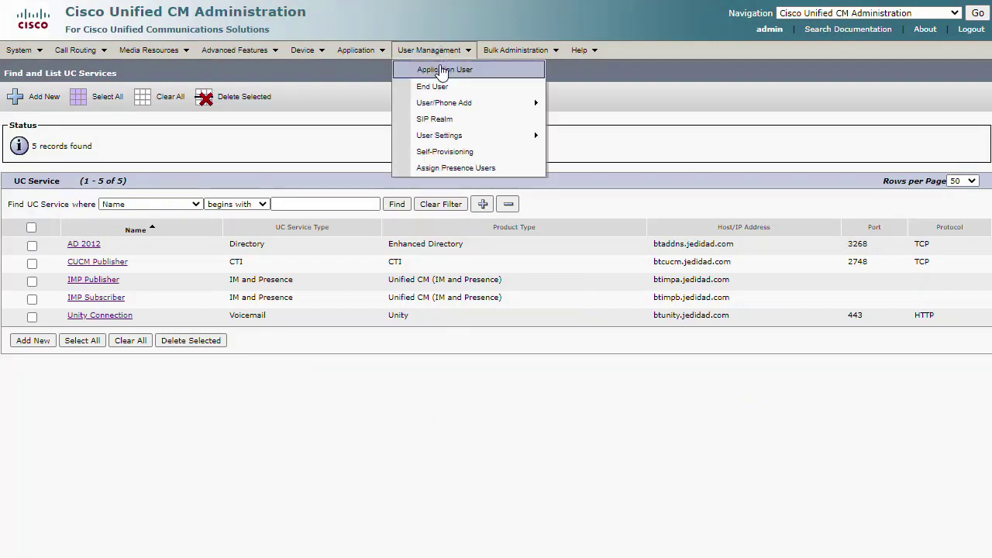
pyautogui.moveTo(447, 138)
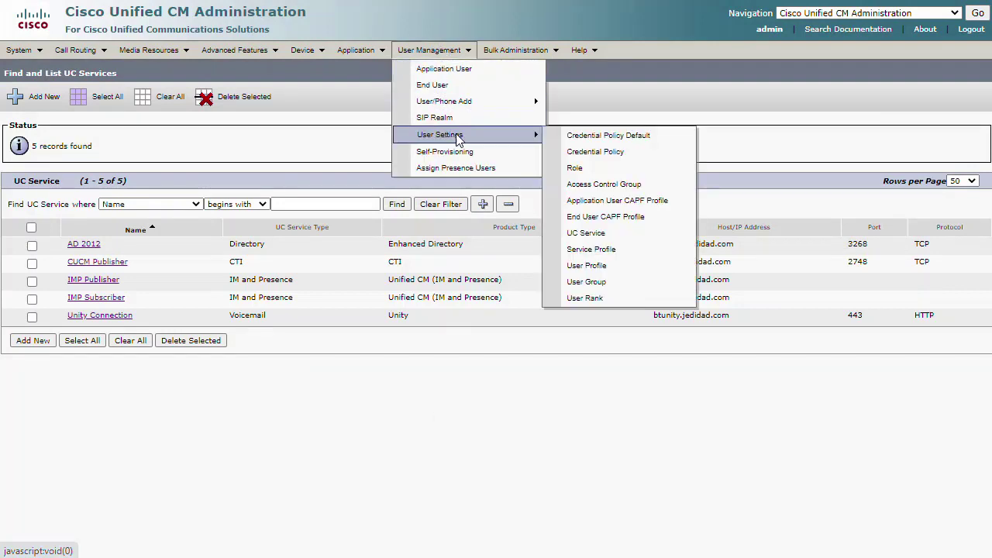
pyautogui.click(602, 255)
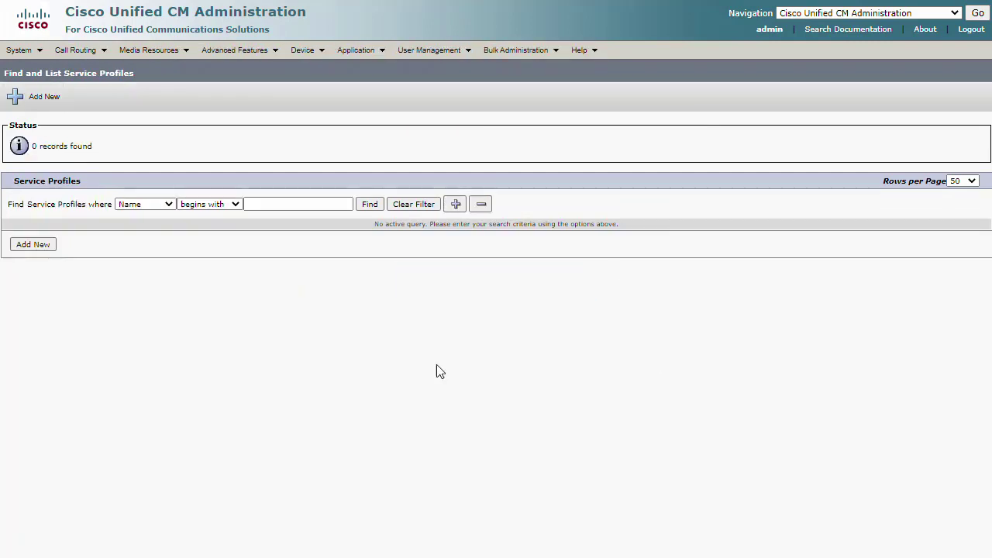
pyautogui.click(38, 247)
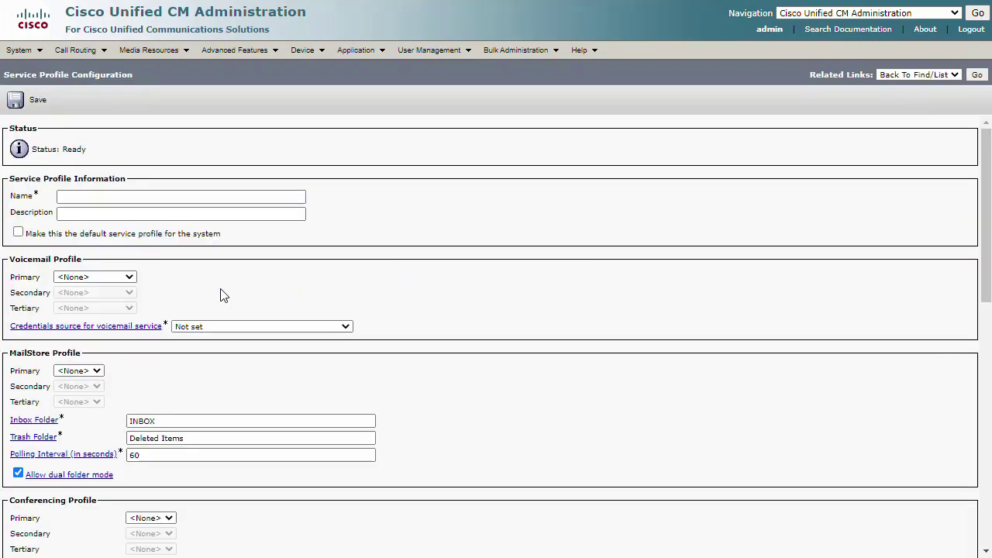
pyautogui.click(84, 198)
pyautogui.write('Jabber')
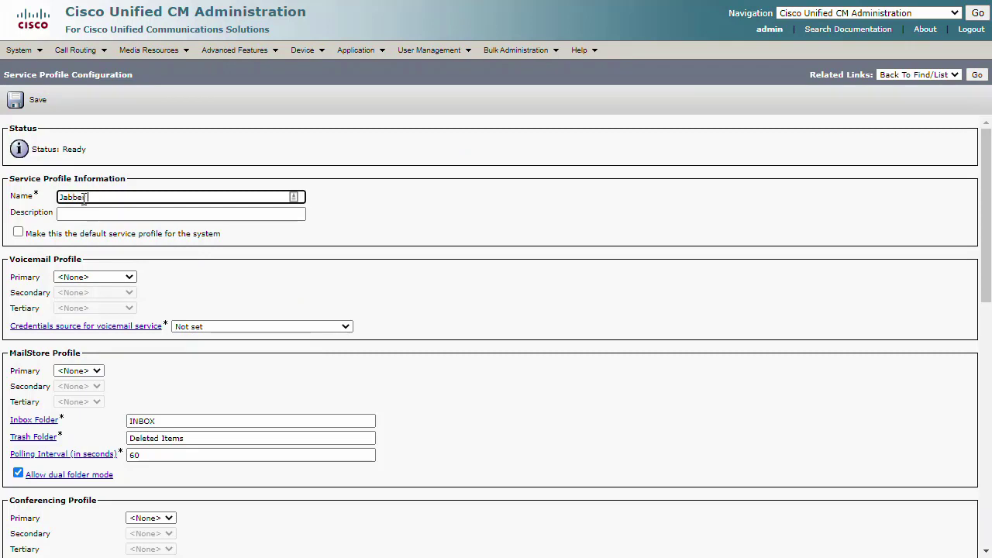
pyautogui.write(' Service Default')
pyautogui.click(18, 232)
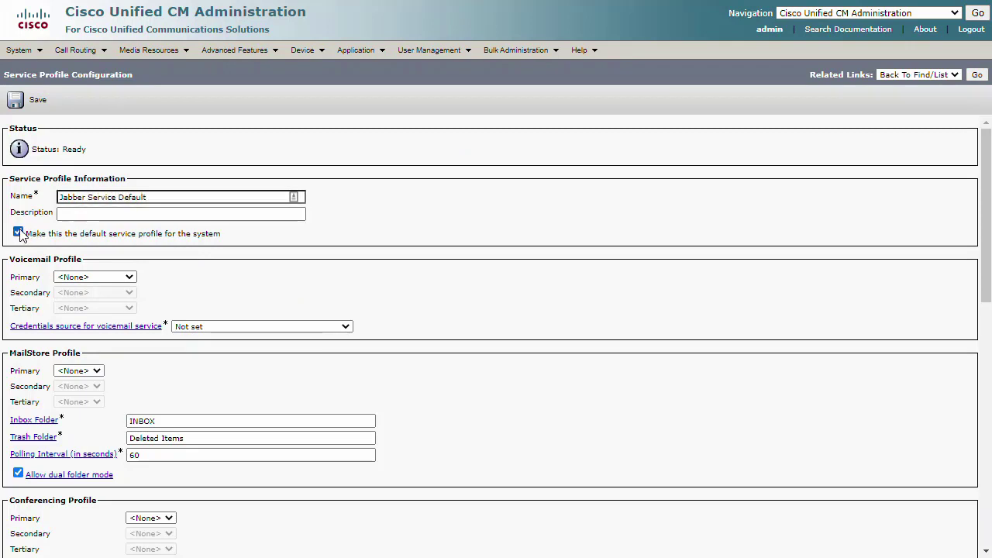
# Set the primary voicemail service to Unity Connection with Unified CM - IM and Presence as its credentials source.
pyautogui.click(130, 278)
pyautogui.click(116, 299)
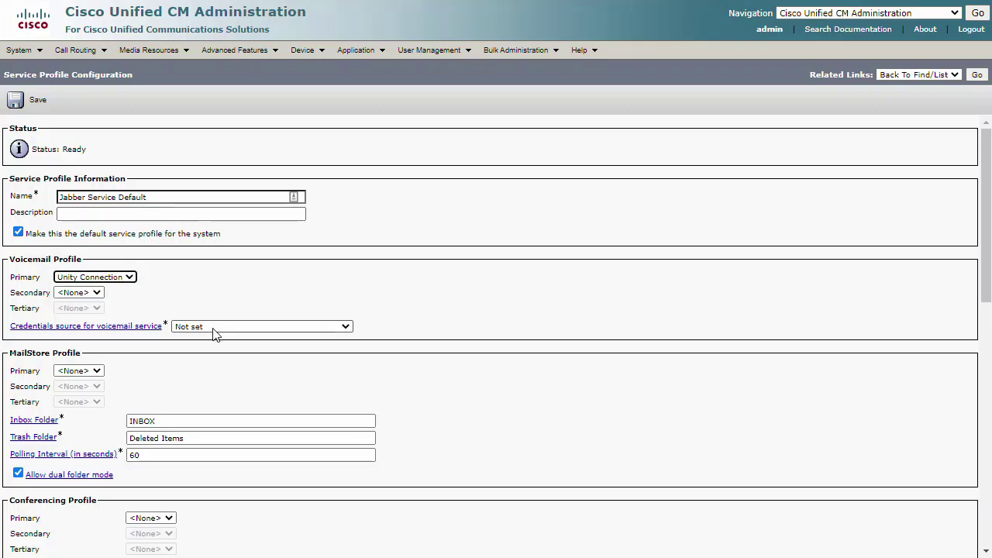
pyautogui.click(281, 332)
pyautogui.click(289, 348)
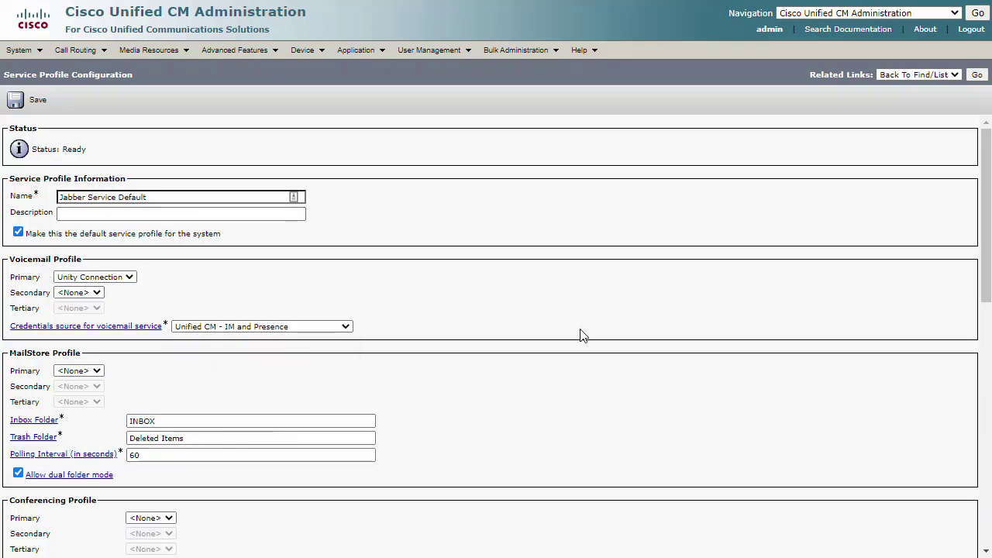
# Choose AD 2012 as the primary directory and leave both UDS contact resolution and logged-on user credentials off.
pyautogui.scroll(-6, 582, 336)
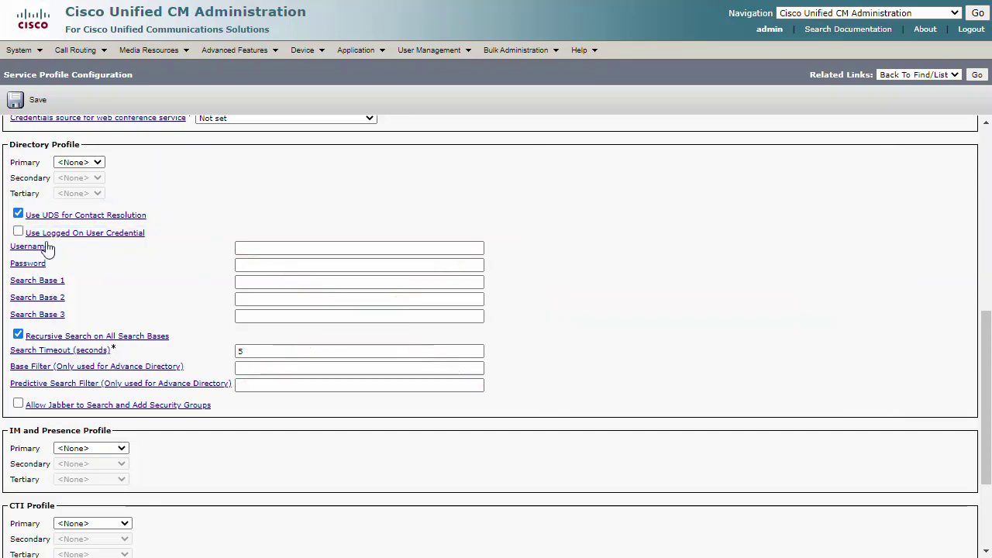
pyautogui.click(18, 231)
pyautogui.click(98, 163)
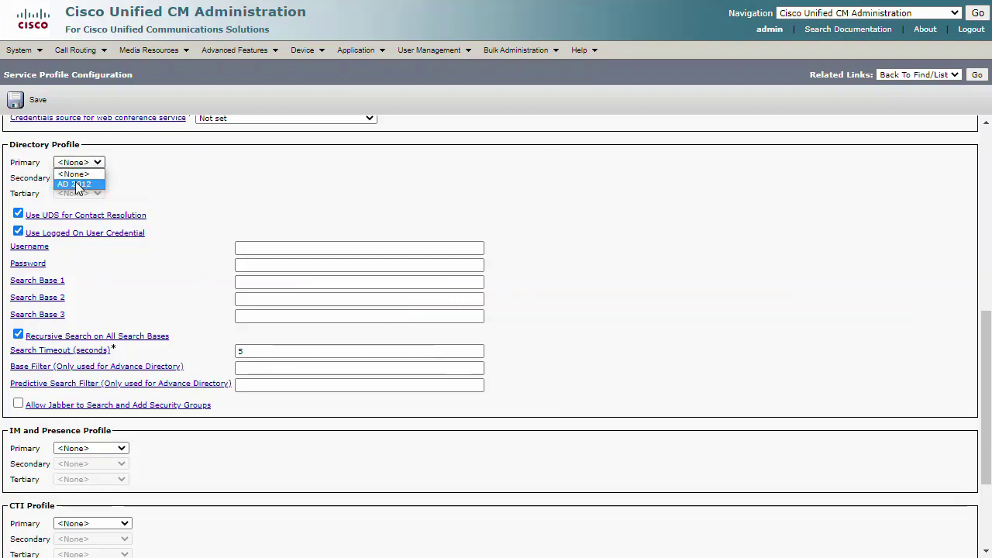
pyautogui.click(74, 184)
pyautogui.click(19, 214)
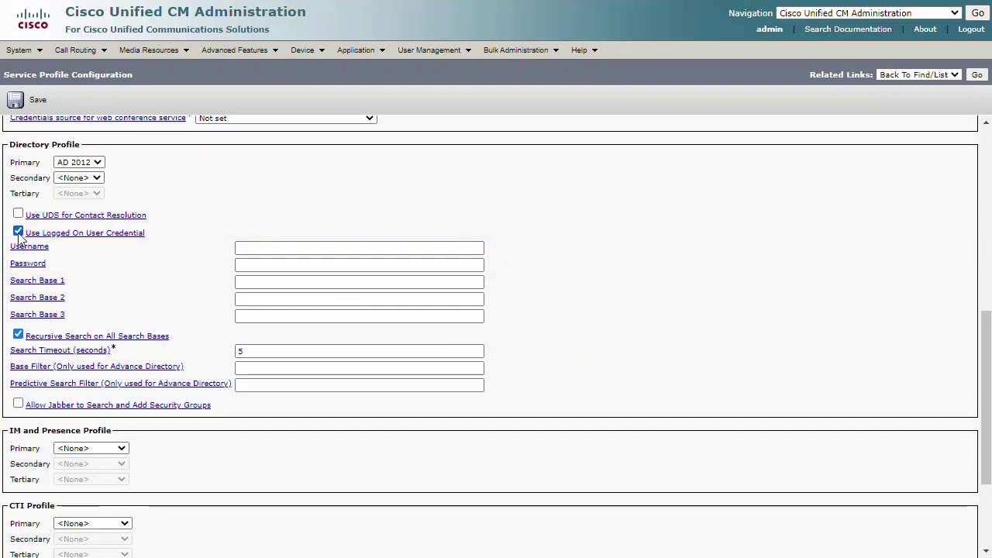
pyautogui.click(18, 233)
# Enter directory username CN=Administrator,CN=Users,DC=jedidad,DC=com, the account password, and OU=Cisco,DC=jedidad,DC=com as Search Base 1.
pyautogui.click(263, 245)
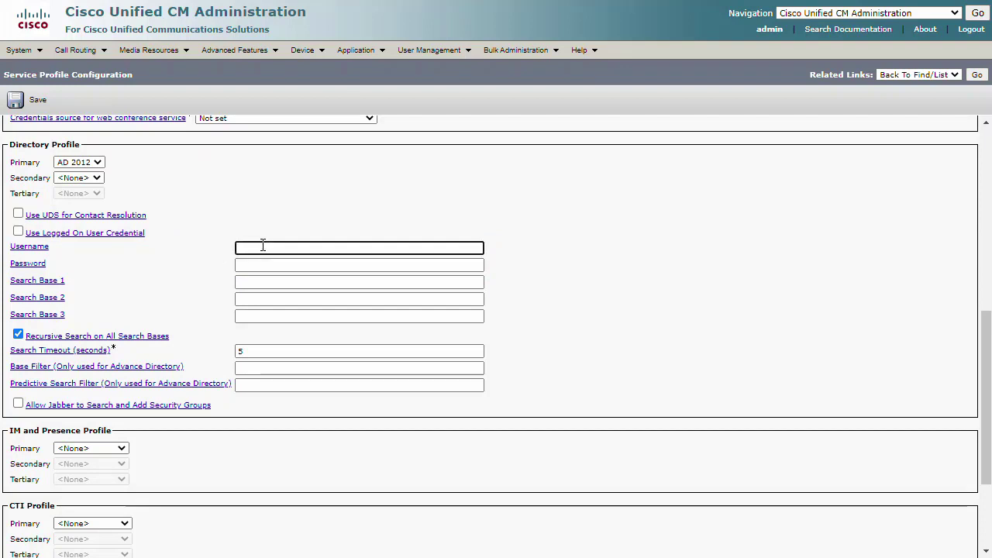
pyautogui.hotkey('ctrl', 'v')
pyautogui.click(266, 264)
pyautogui.write('********')
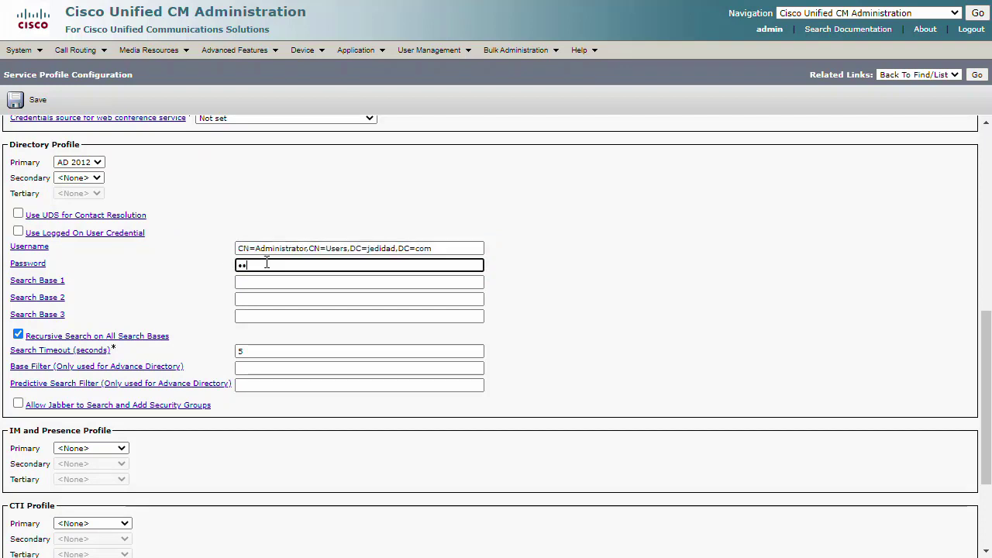
pyautogui.click(354, 277)
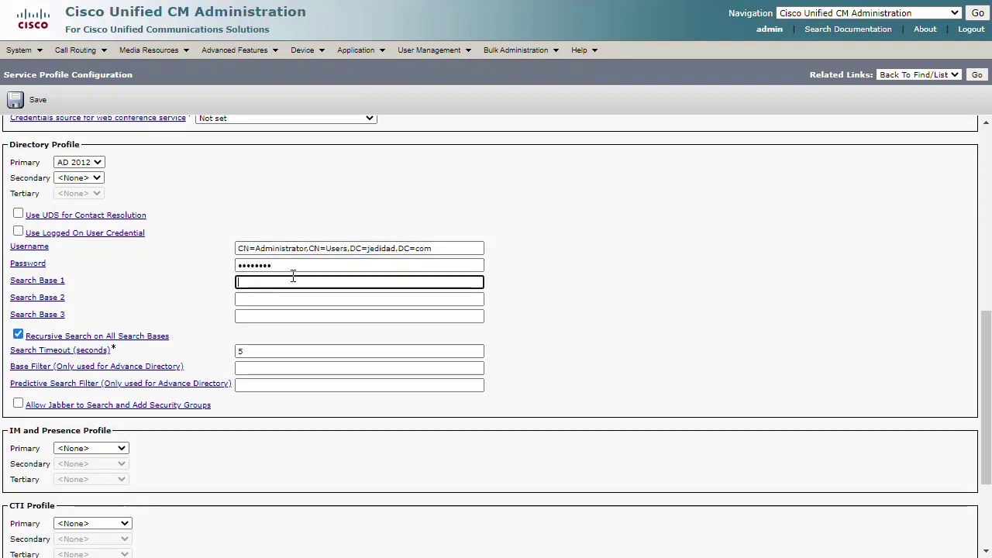
pyautogui.write('OU=Cisco,DC=jedidad,DC=com')
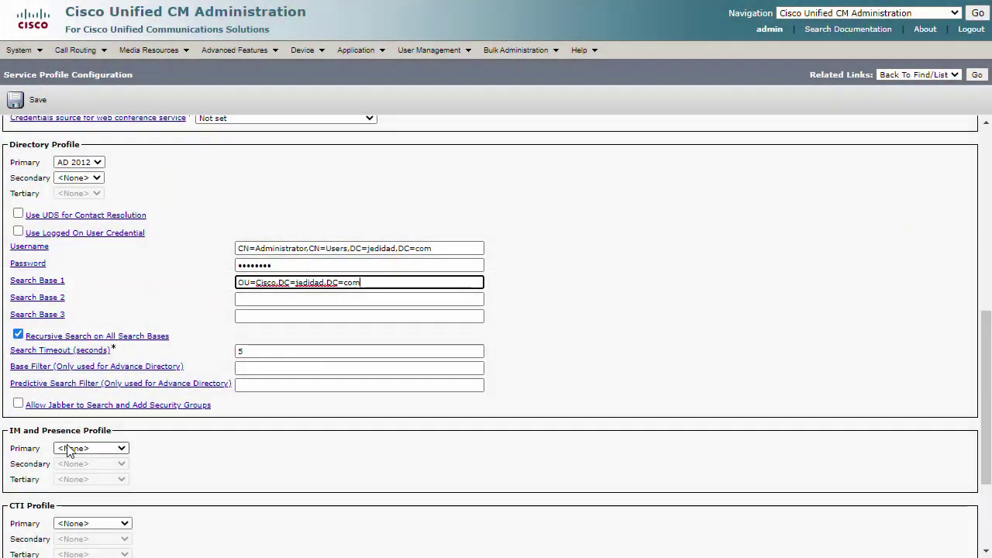
# Set the IM and Presence profile's primary to IMP Publisher and its secondary to IMP Subscriber.
pyautogui.click(87, 449)
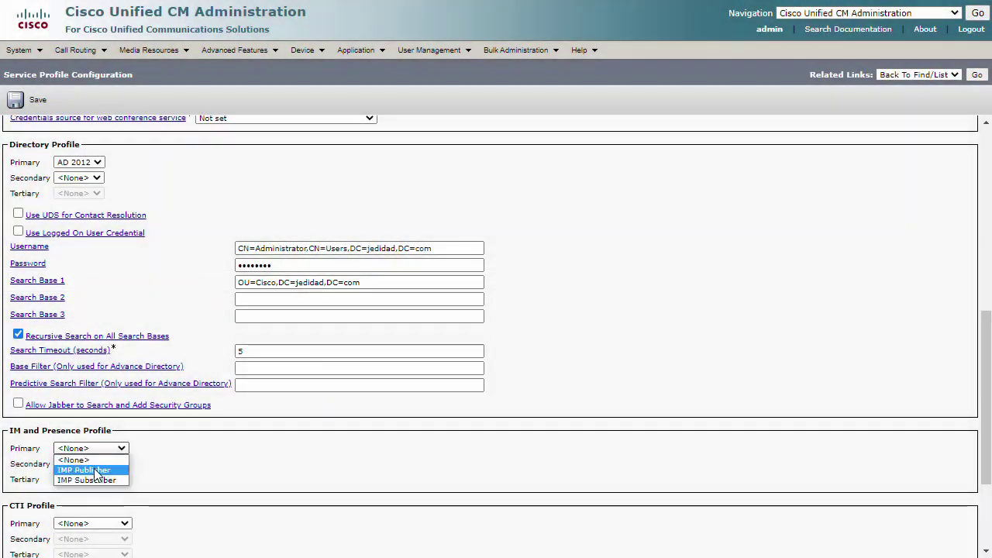
pyautogui.click(85, 470)
pyautogui.scroll(-2, 127, 369)
pyautogui.click(109, 309)
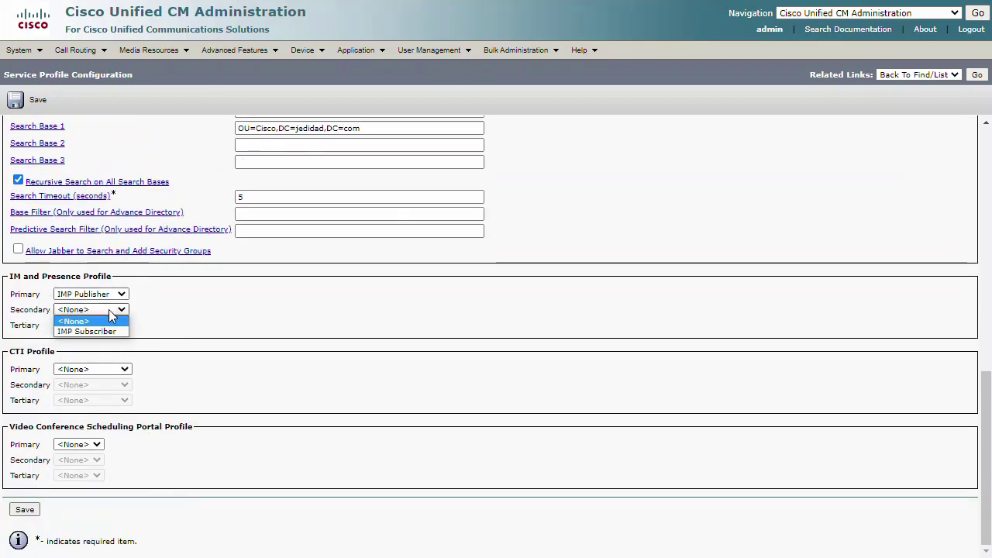
pyautogui.click(85, 332)
# Set the CTI profile's primary to CUCM Publisher, save the service profile, and return to the profile list.
pyautogui.click(124, 370)
pyautogui.click(111, 390)
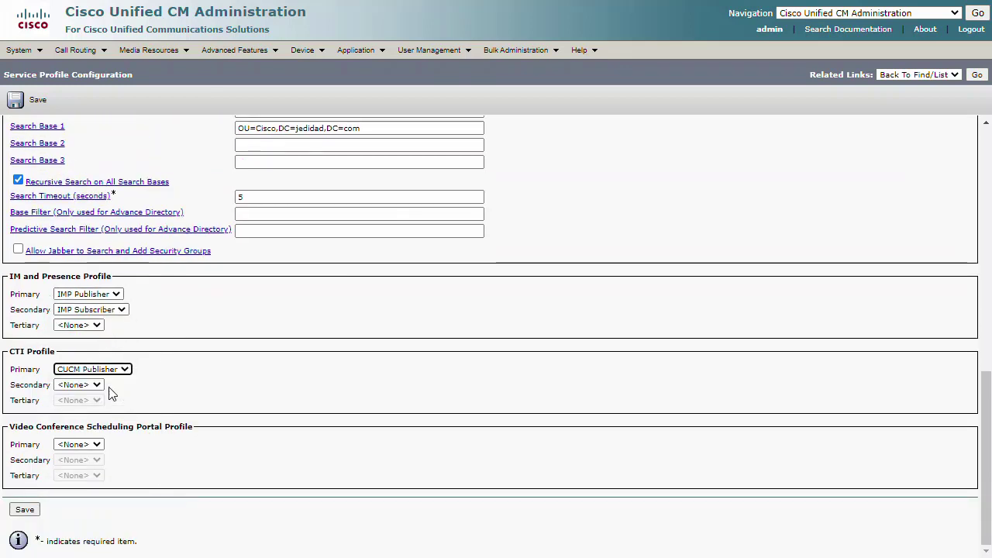
pyautogui.click(25, 510)
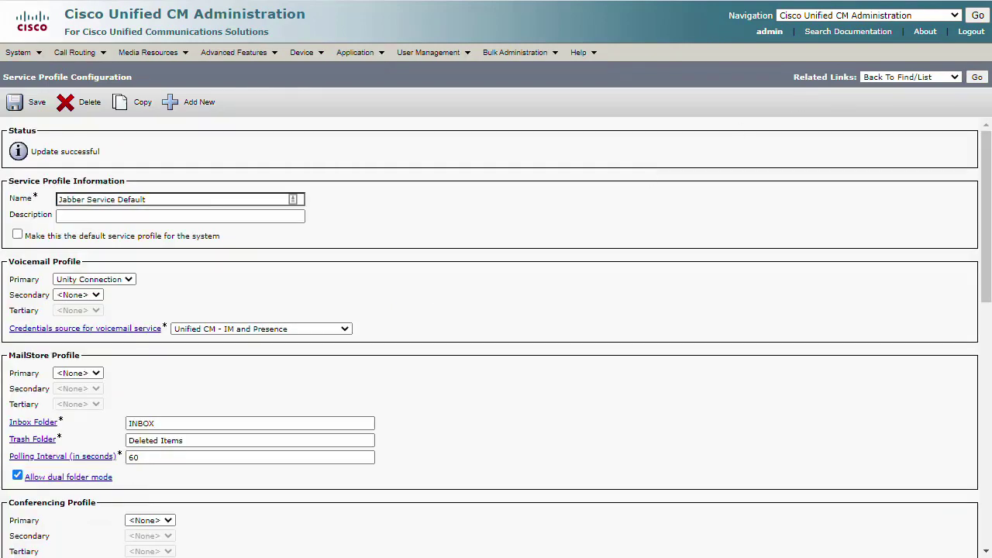
pyautogui.click(977, 77)
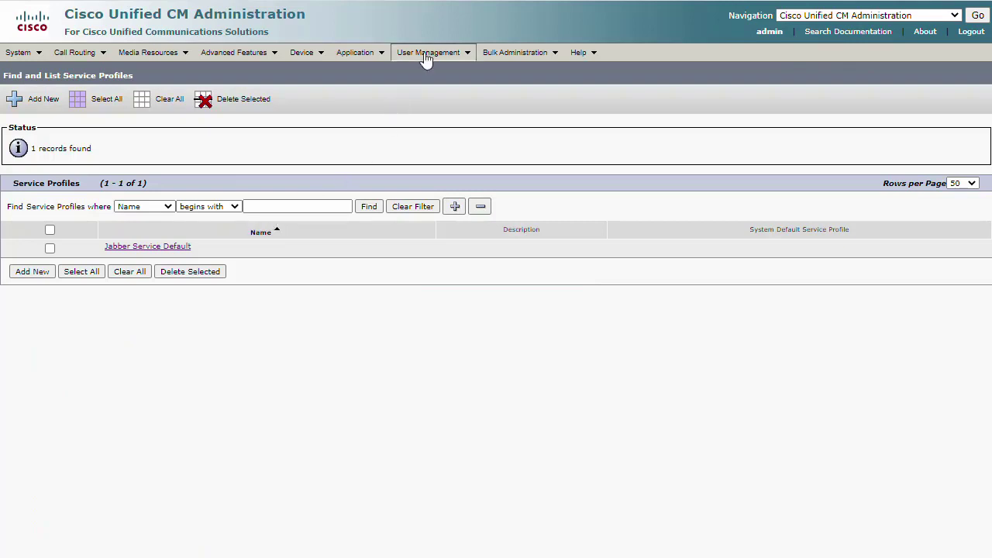
# Enable the first listed end user for Unified CM IM and Presence in the service settings and save the user.
pyautogui.moveTo(428, 56)
pyautogui.click(428, 88)
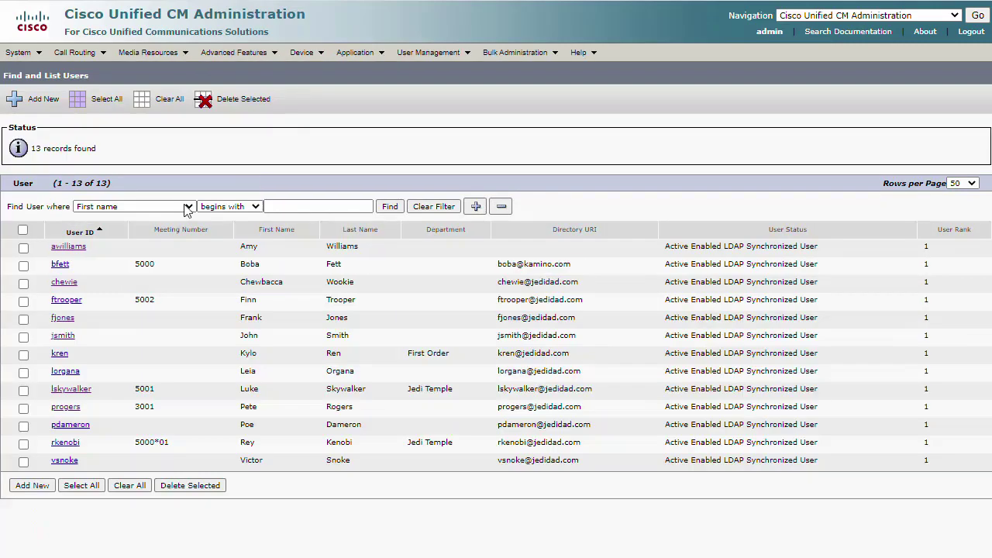
pyautogui.click(77, 247)
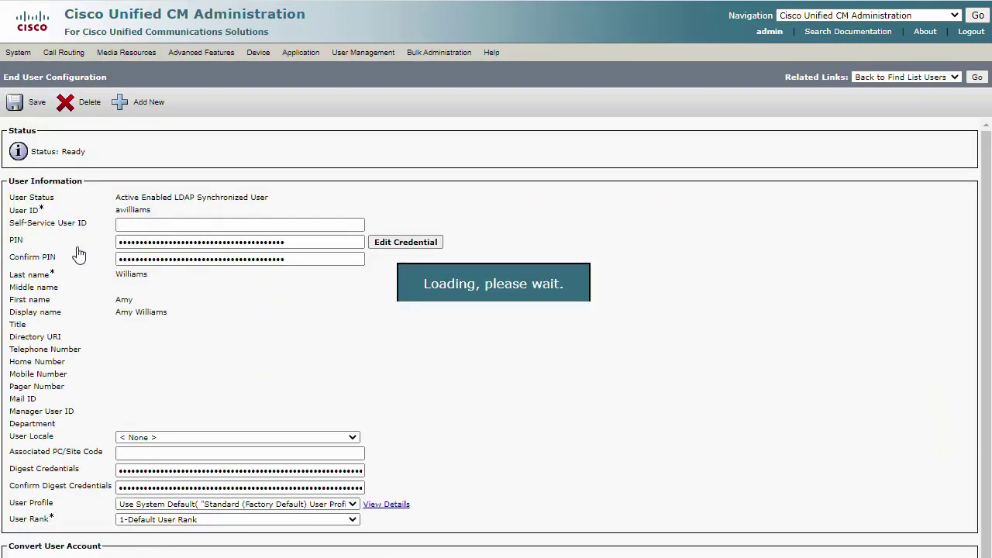
pyautogui.scroll(-5, 376, 286)
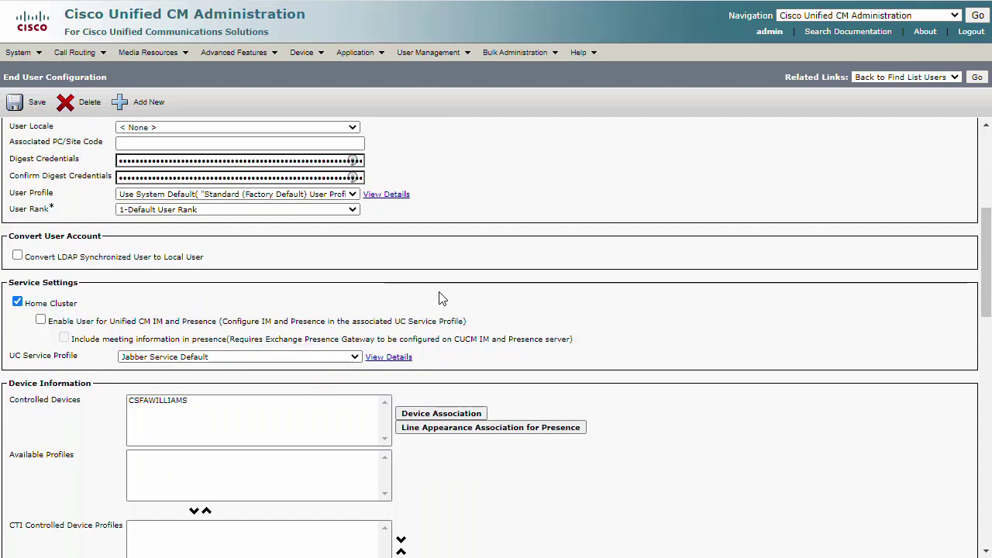
pyautogui.click(41, 321)
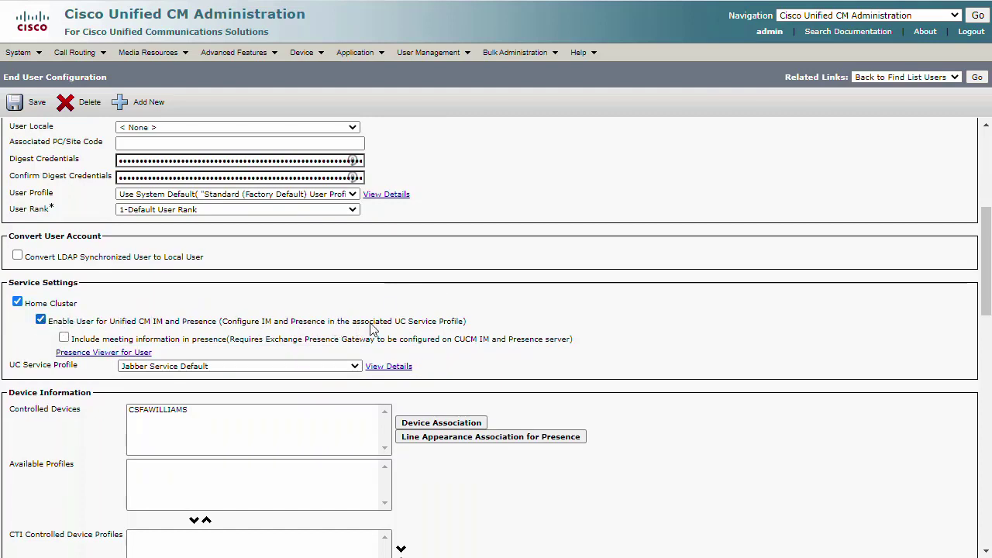
pyautogui.click(25, 105)
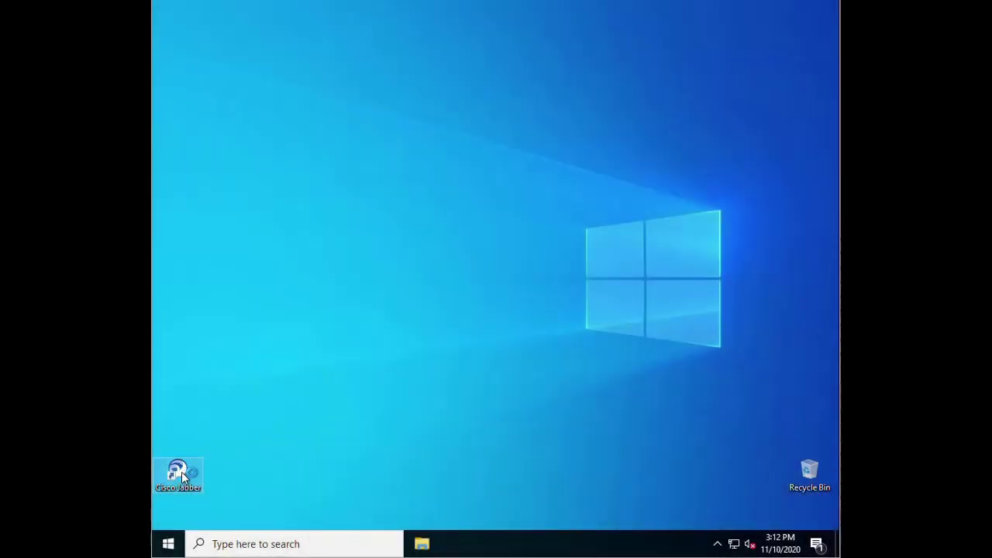
# Switch to the Windows desktop, launch Cisco Jabber, and sign in to Phone Services with the end user's account password.
pyautogui.doubleClick(179, 471)
pyautogui.write('********')
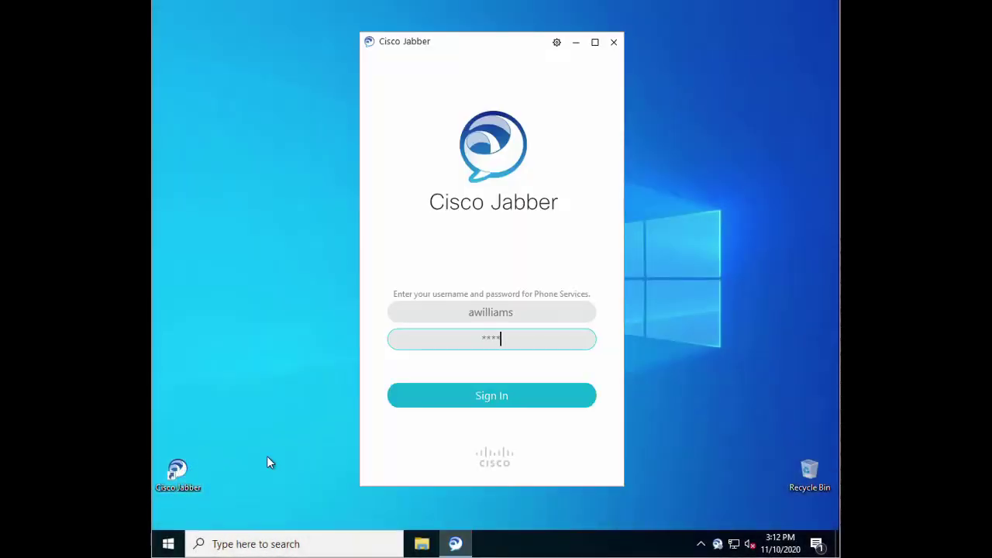
pyautogui.press('Return')
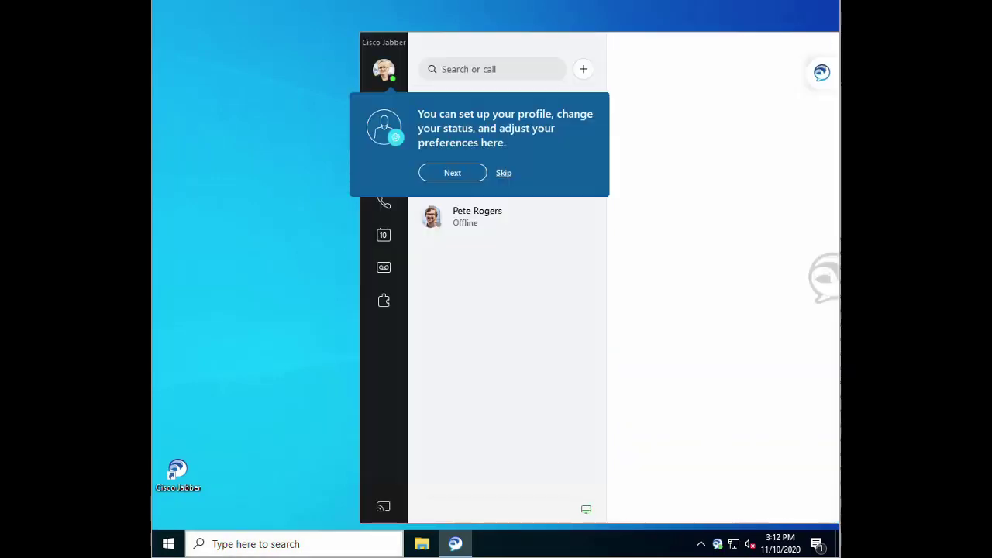
# Skip the introductory tour, then shrink the Jabber window and reposition it so it fits fully on the desktop.
pyautogui.click(504, 175)
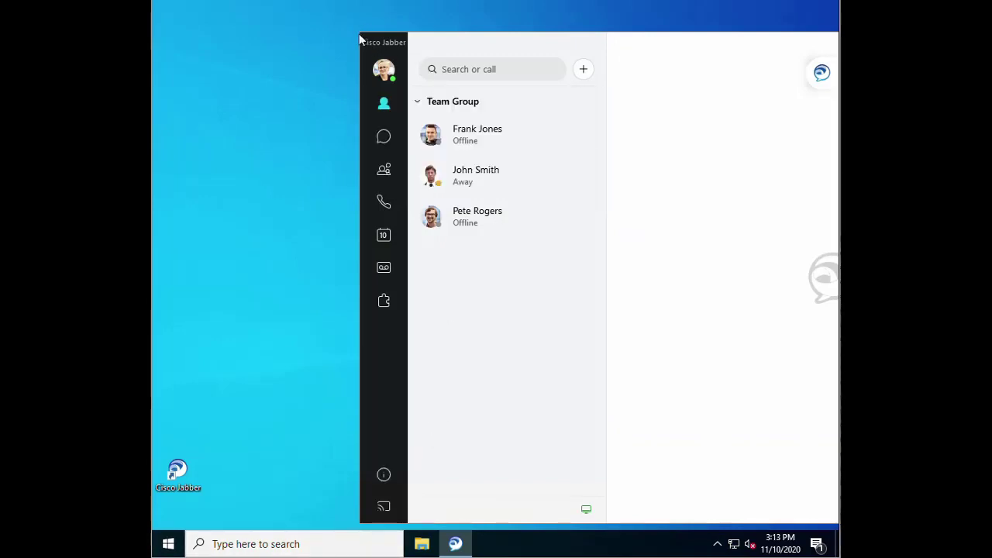
pyautogui.moveTo(362, 32); pyautogui.dragTo(544, 148)
pyautogui.moveTo(629, 166); pyautogui.dragTo(352, 88)
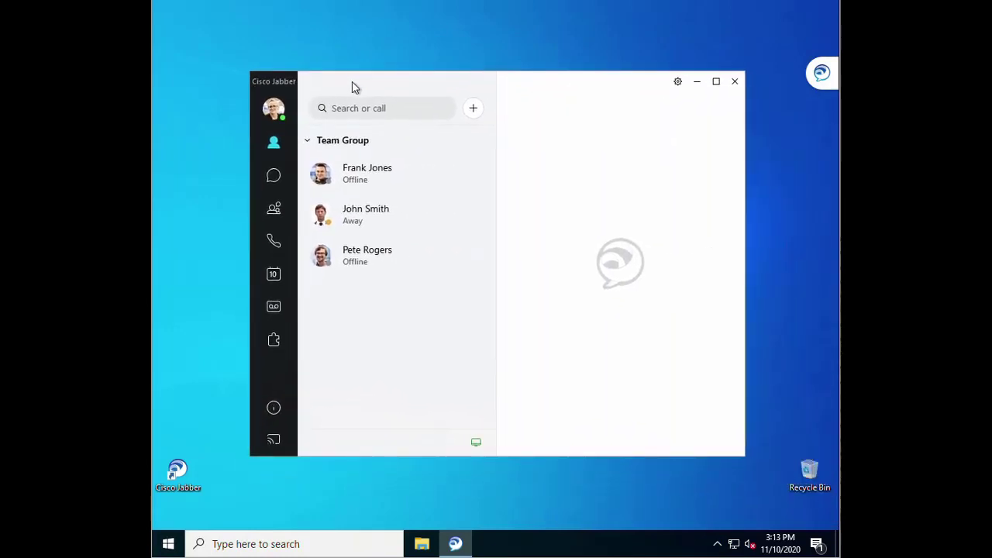